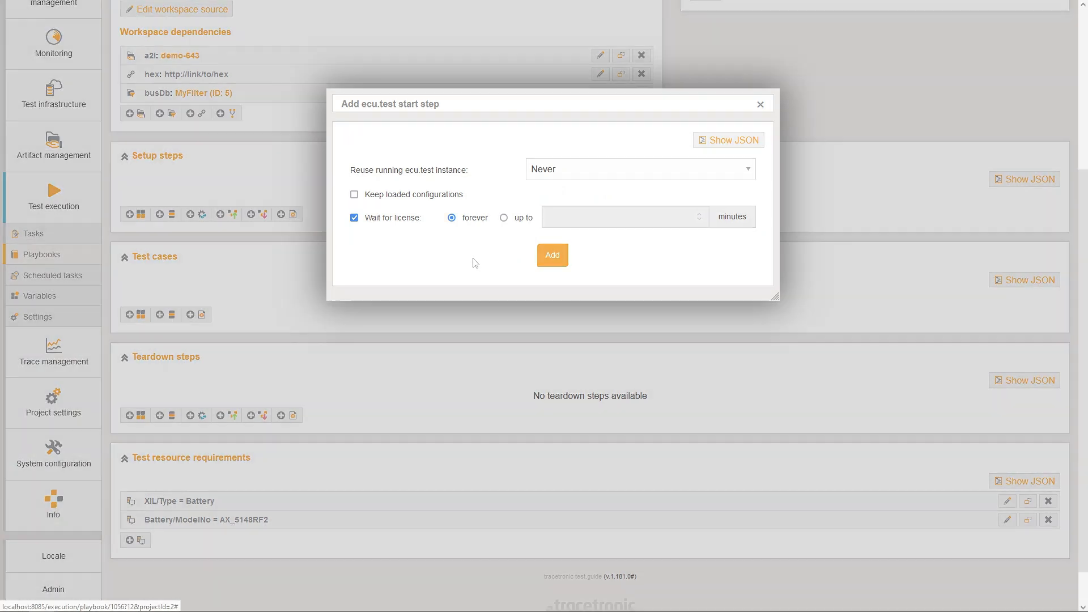
Add the ecu.test start step to the playbook's setup steps
{"action": "left_click", "coordinate": [552, 255]}
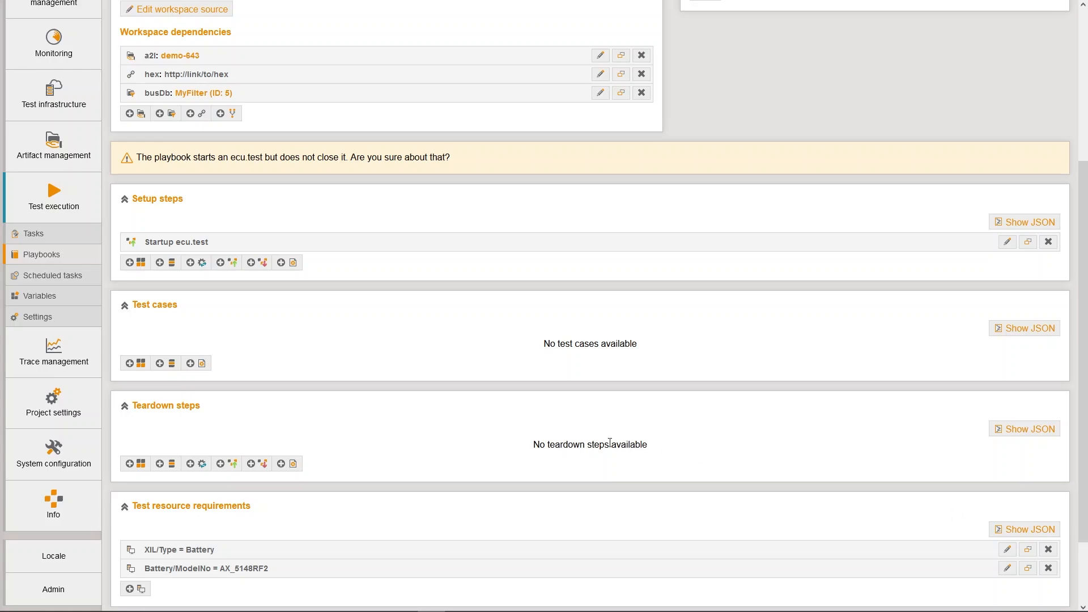
Add a Shutdown ecu.test teardown step and delete it again
{"action": "left_click", "coordinate": [255, 465]}
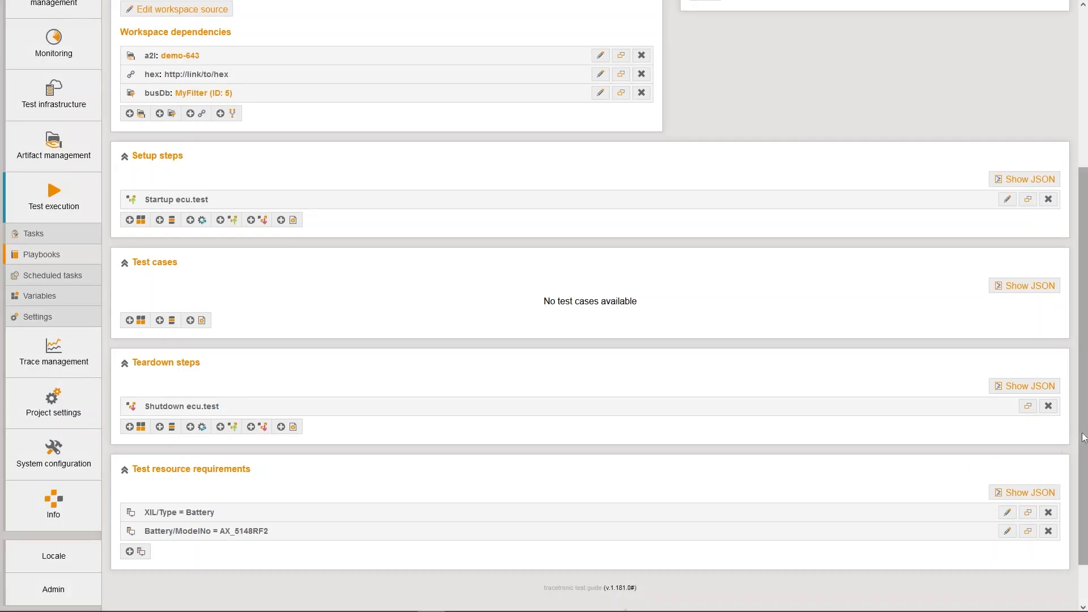
{"action": "left_click", "coordinate": [1047, 405]}
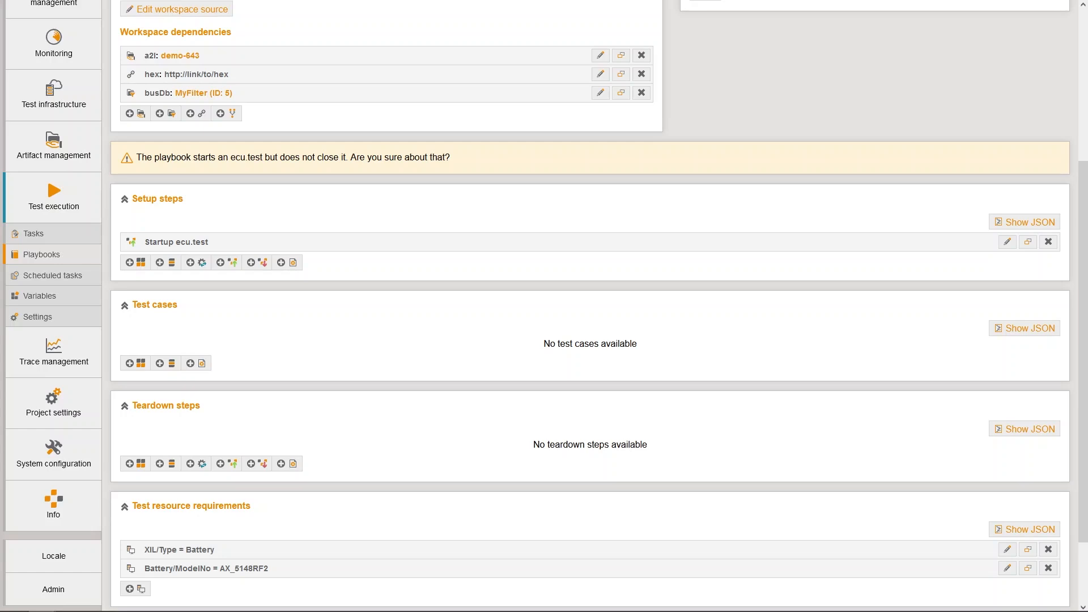
Edit the ecu.test start step to always reuse a running instance and keep loaded configurations
{"action": "left_click", "coordinate": [1007, 242]}
{"action": "left_click", "coordinate": [634, 174]}
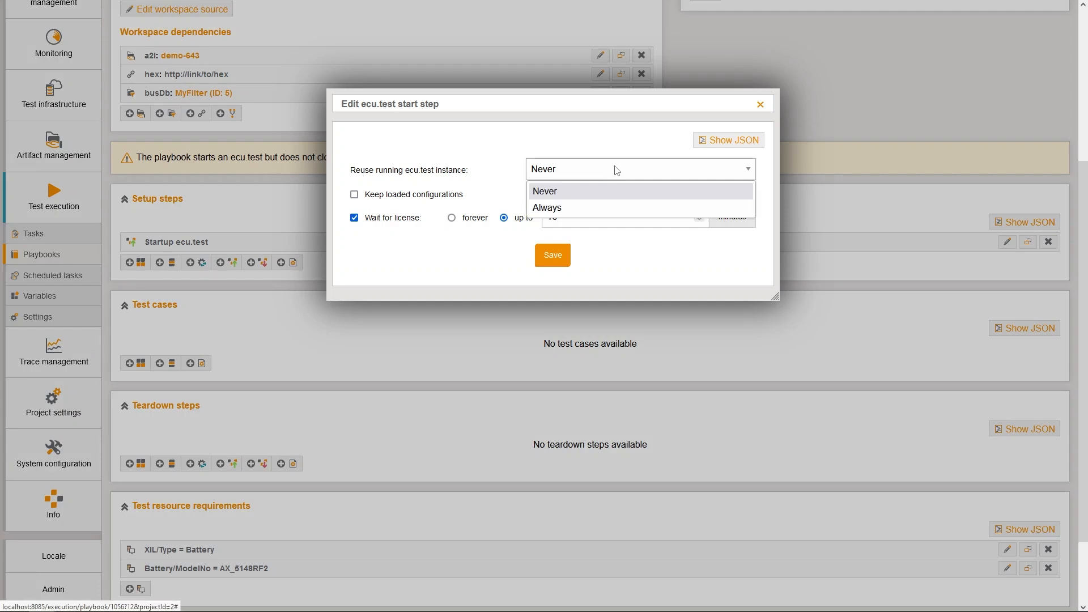
{"action": "left_click", "coordinate": [602, 207]}
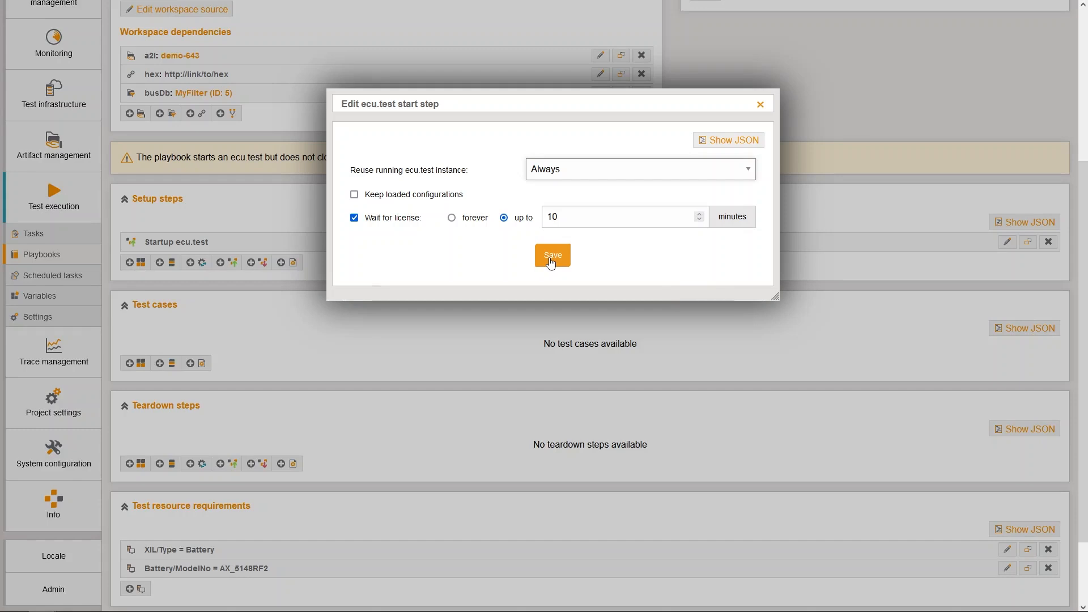
{"action": "left_click", "coordinate": [354, 195]}
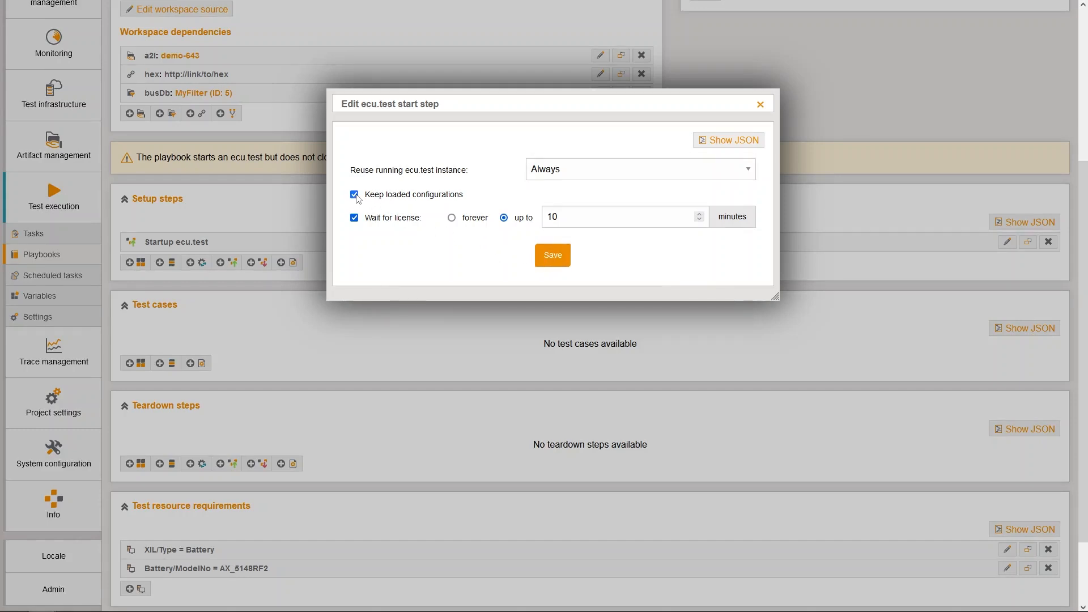
{"action": "left_click", "coordinate": [549, 260]}
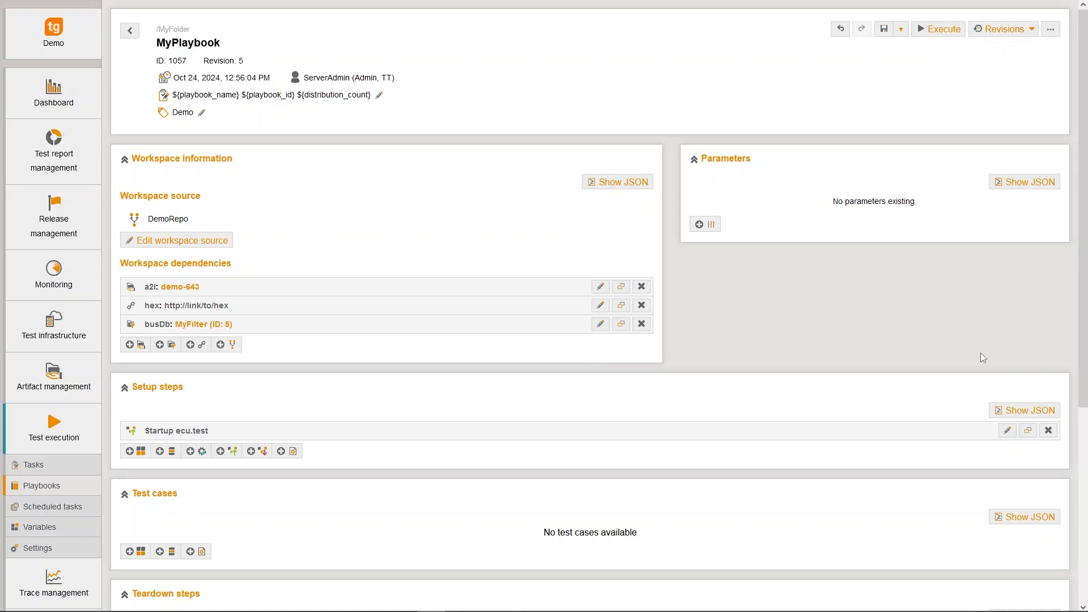
Start a configuration change setup step with TCF Configurations/Testkonfiguration.tcf and TBC Configurations/Busdummy.tbc
{"action": "scroll", "coordinate": [666, 341], "scroll_direction": "down", "scroll_amount": 4}
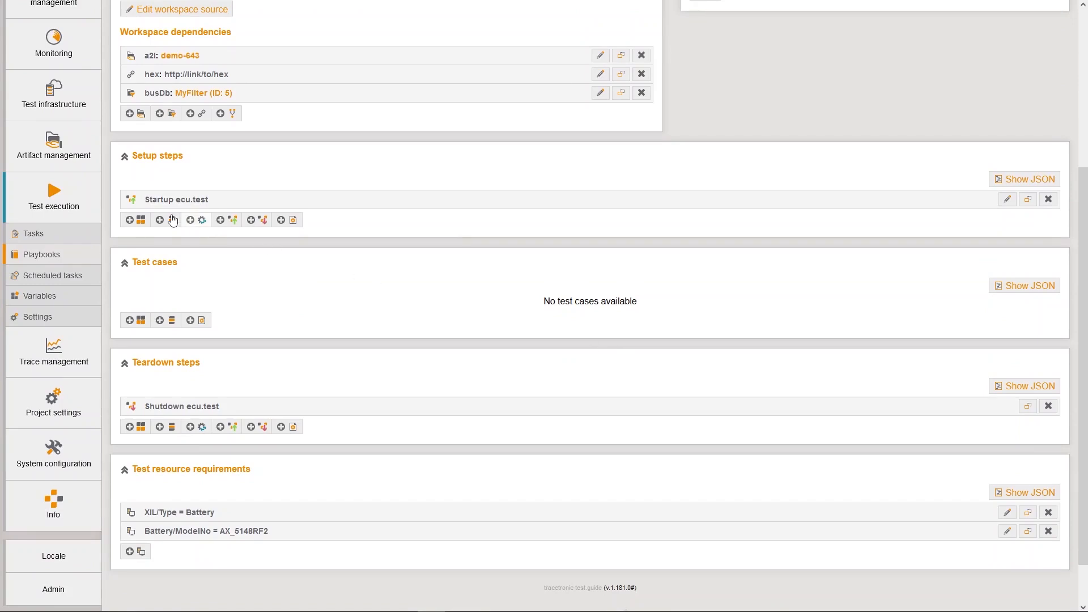
{"action": "left_click", "coordinate": [192, 222]}
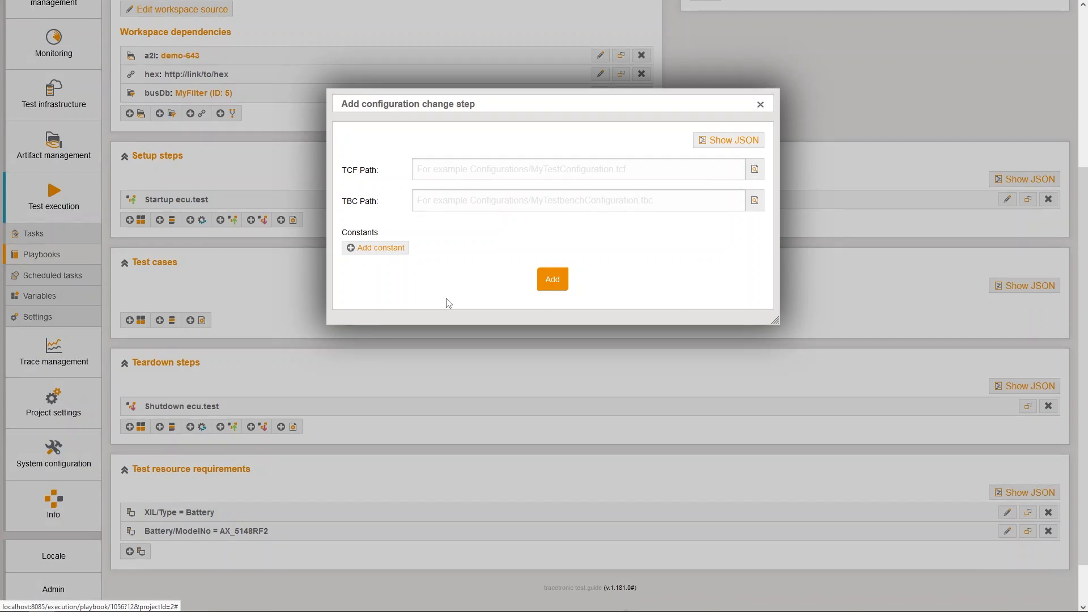
{"action": "left_click", "coordinate": [756, 170]}
{"action": "left_click", "coordinate": [411, 222]}
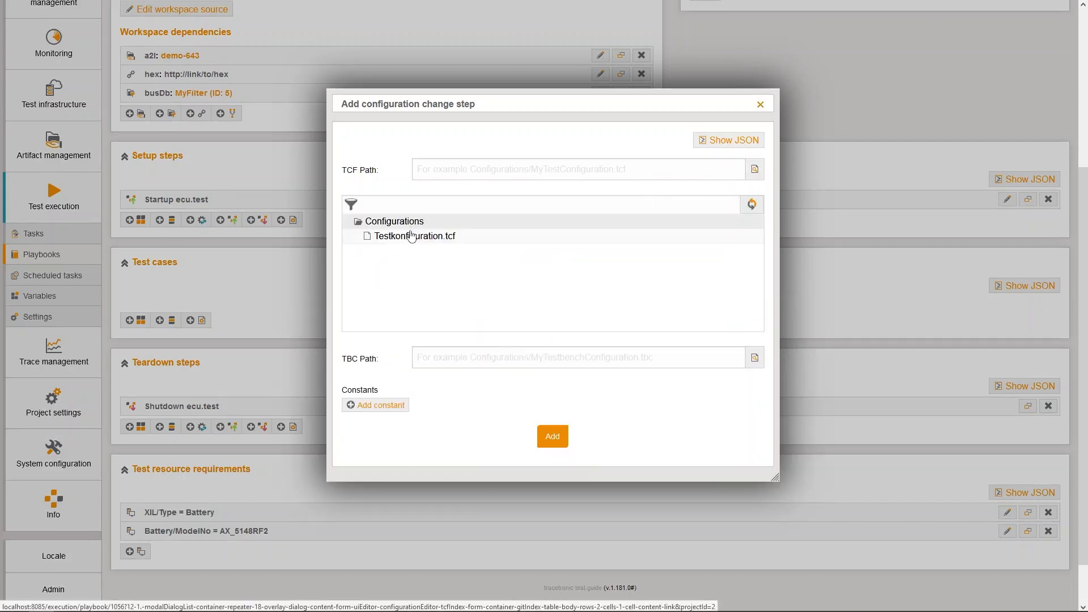
{"action": "left_click", "coordinate": [407, 236]}
{"action": "left_click", "coordinate": [755, 200]}
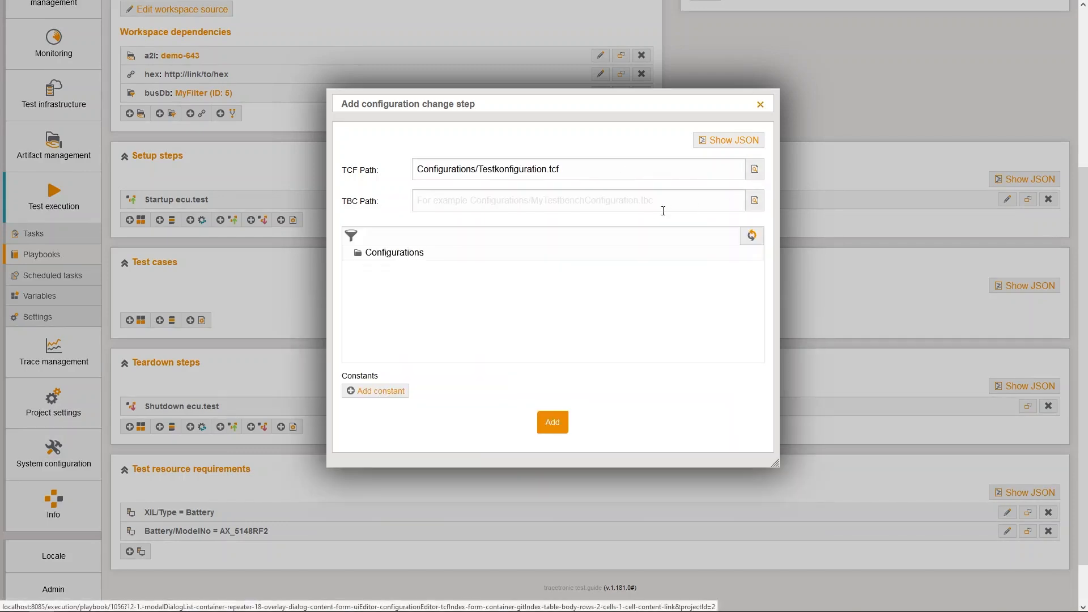
{"action": "left_click", "coordinate": [418, 253]}
{"action": "left_click", "coordinate": [416, 268]}
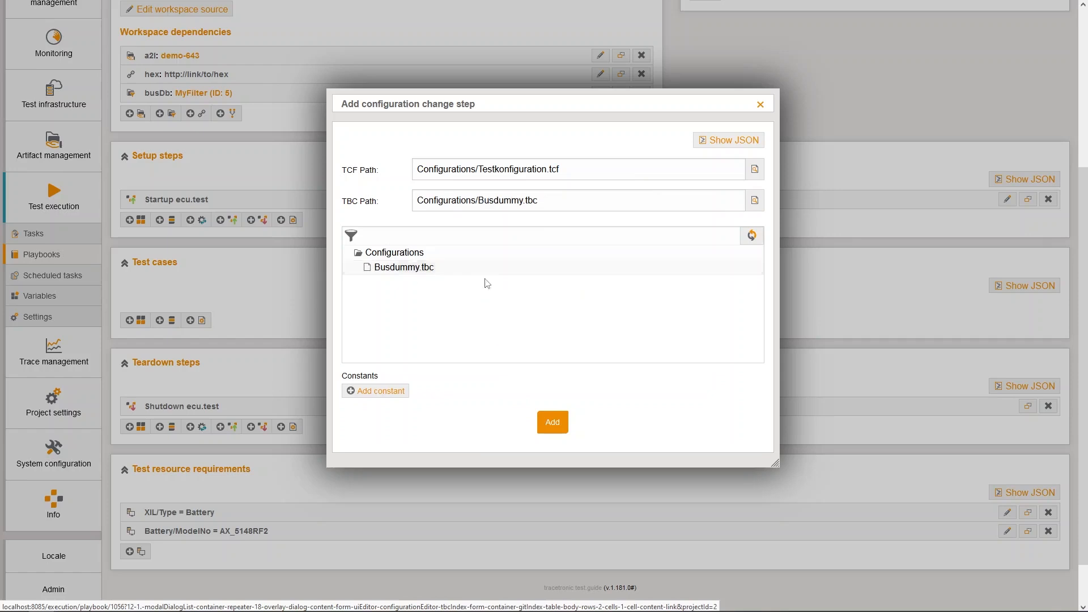
{"action": "left_click", "coordinate": [760, 200]}
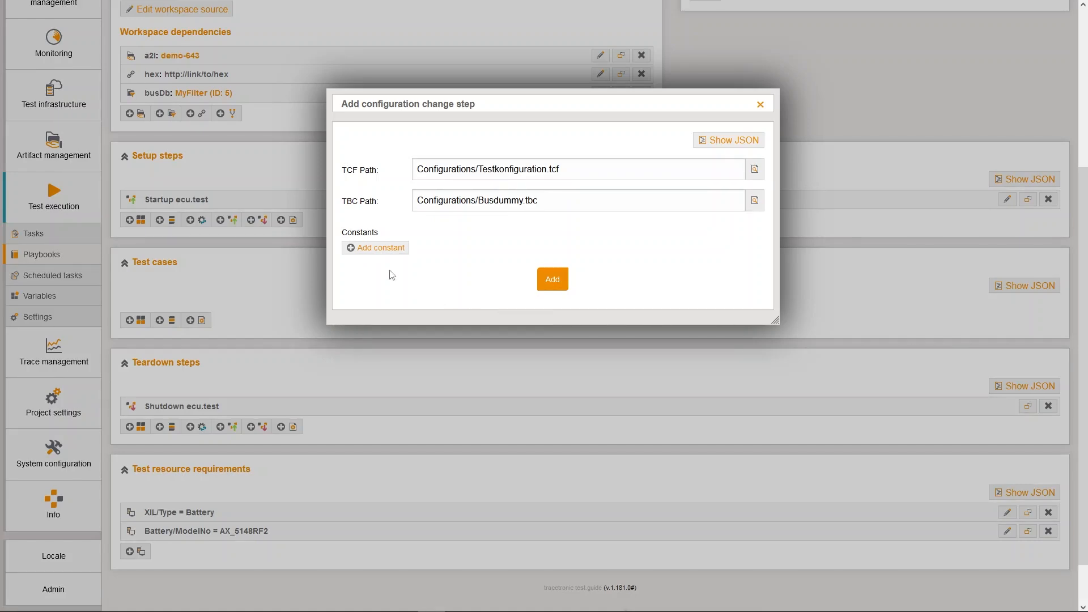
Add a constant MyConst with value 43 and add the configuration change step
{"action": "left_click", "coordinate": [366, 248]}
{"action": "type", "text": "MyConst"}
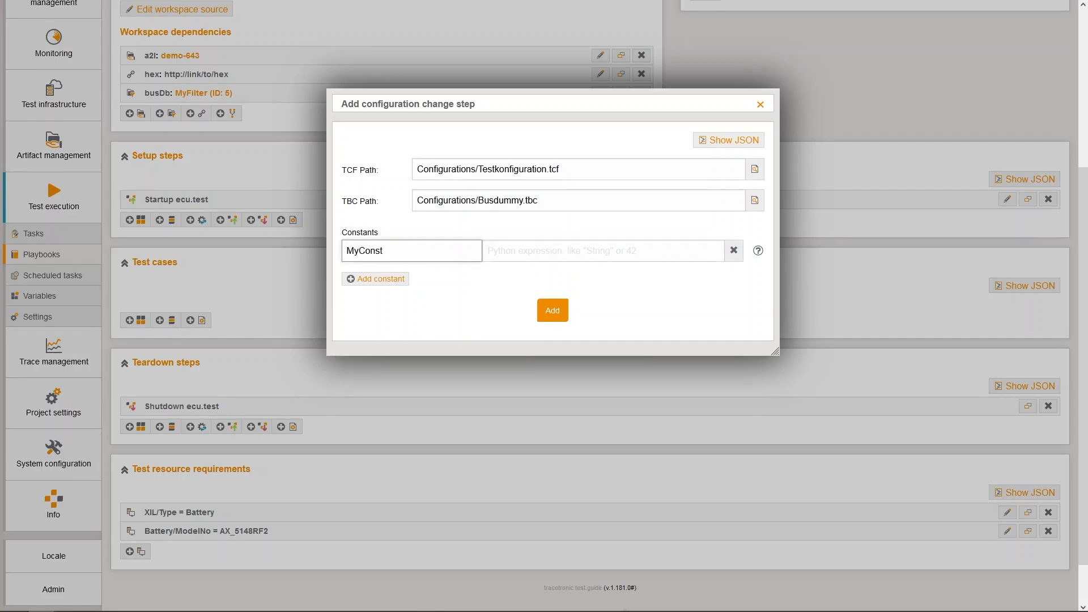
{"action": "key", "text": "Tab"}
{"action": "type", "text": "43"}
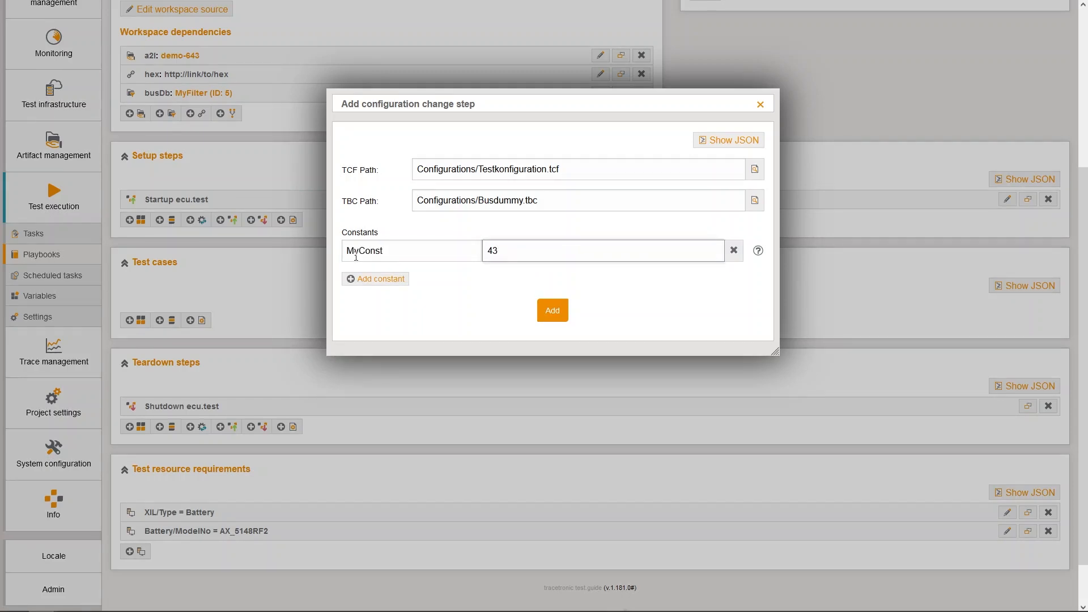
{"action": "left_click", "coordinate": [553, 313]}
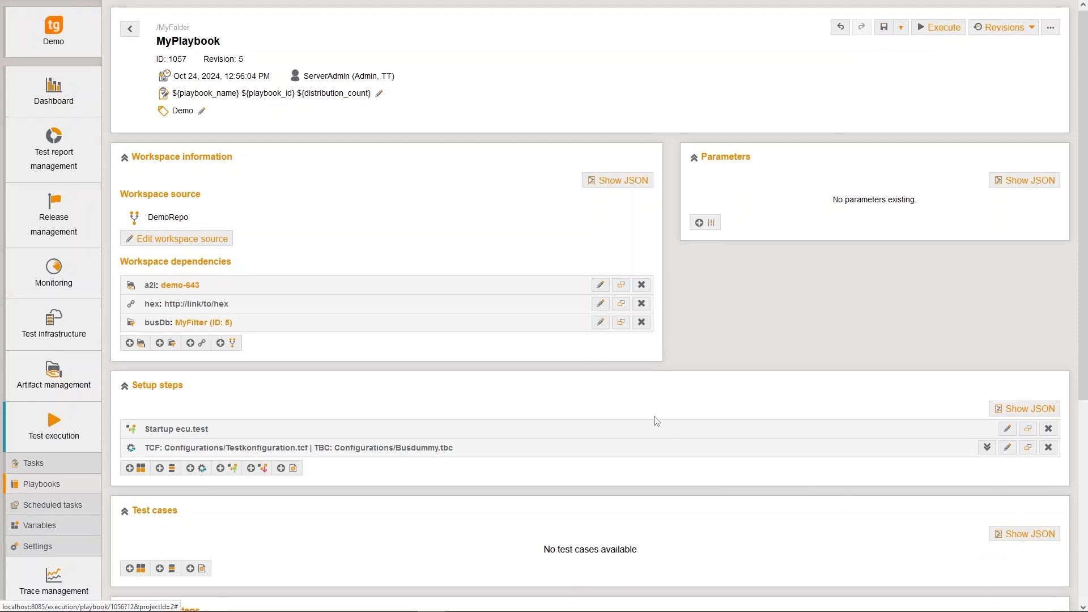
Start a project test case step using Packages/Project1.prj
{"action": "scroll", "coordinate": [654, 420], "scroll_direction": "down", "scroll_amount": 3}
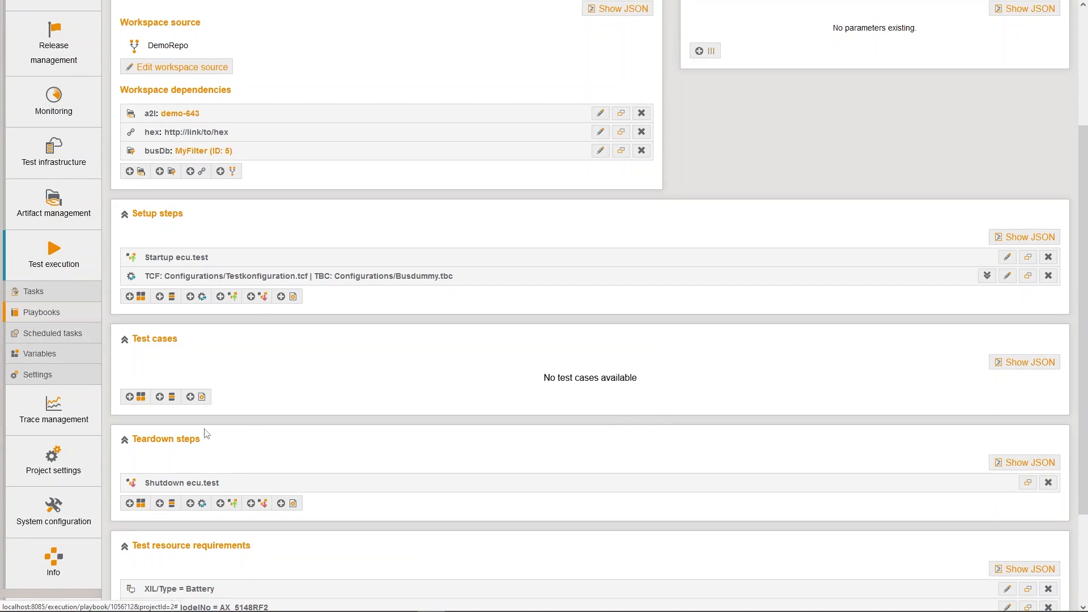
{"action": "left_click", "coordinate": [167, 399]}
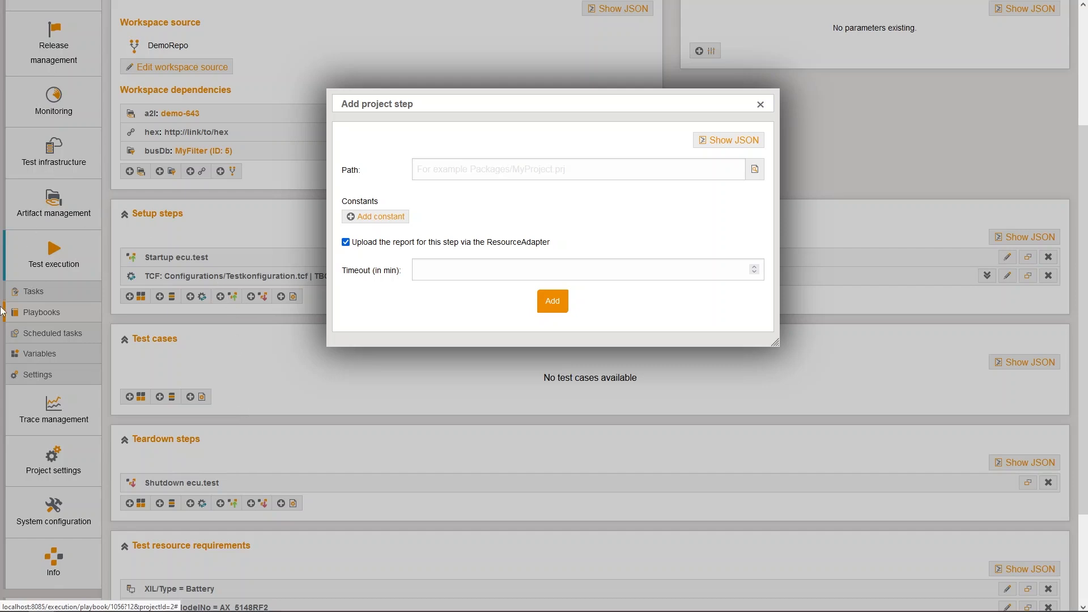
{"action": "left_click", "coordinate": [755, 169]}
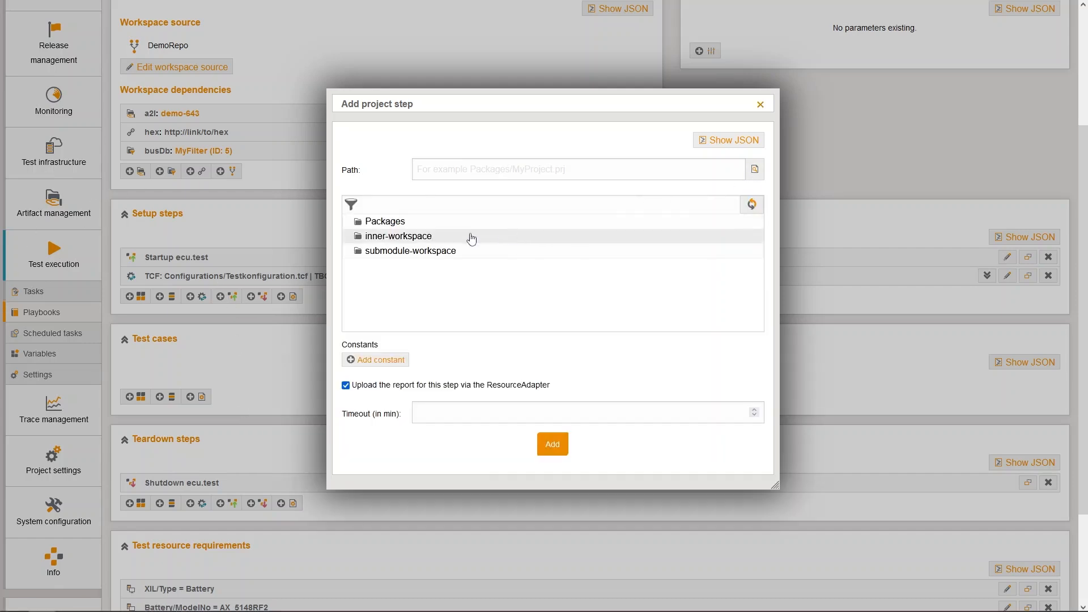
{"action": "left_click", "coordinate": [385, 221]}
{"action": "left_click", "coordinate": [400, 265]}
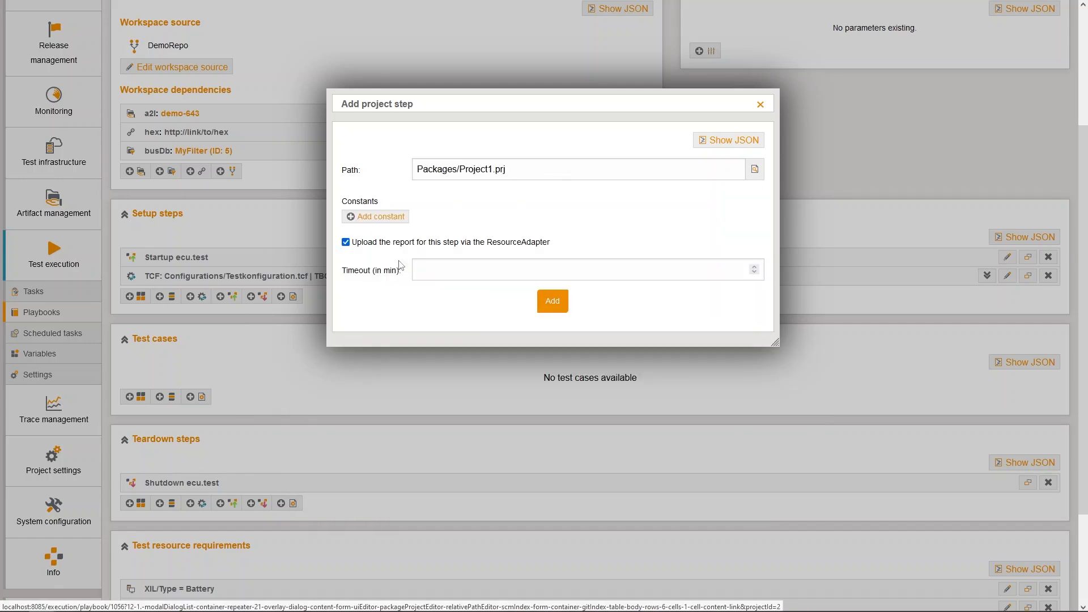
Add a constant MyConst2 with the value "ABC" to the project step
{"action": "left_click", "coordinate": [395, 217]}
{"action": "type", "text": "M"}
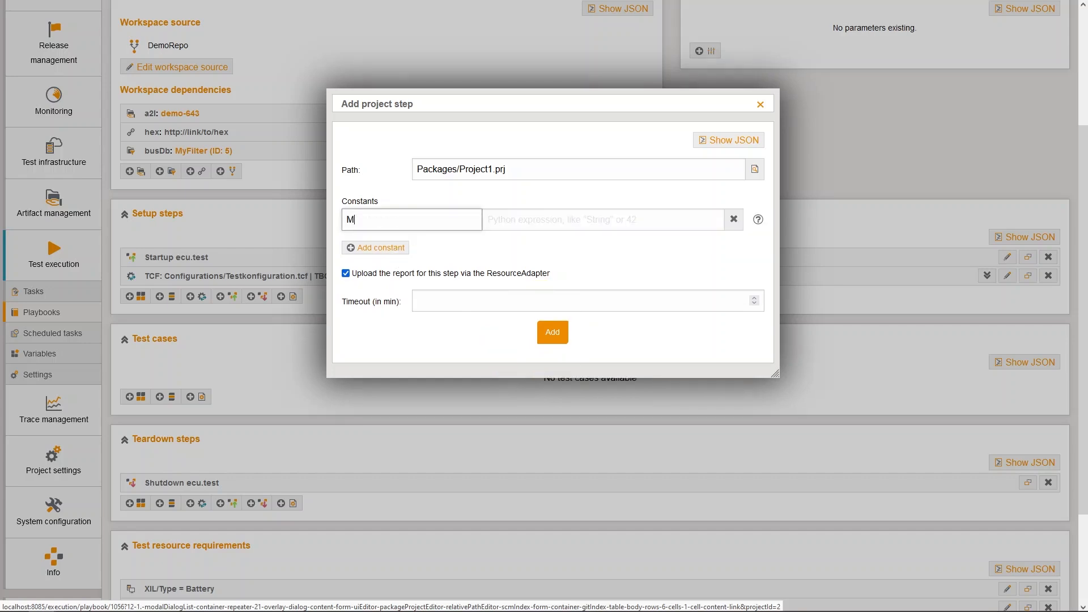
{"action": "type", "text": "yConst2"}
{"action": "key", "text": "Tab"}
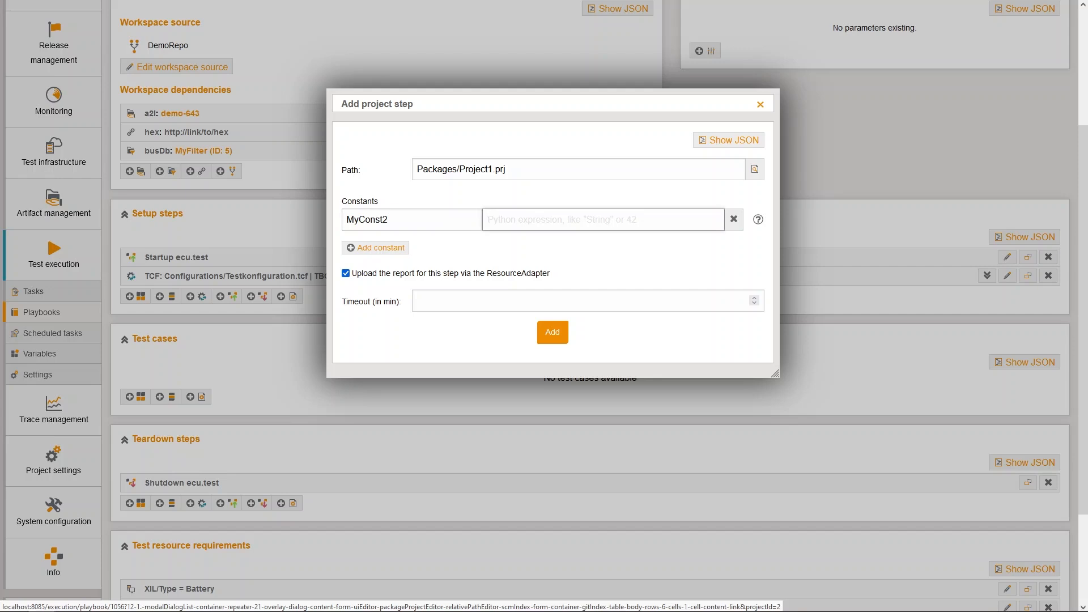
{"action": "type", "text": "\"ABC\""}
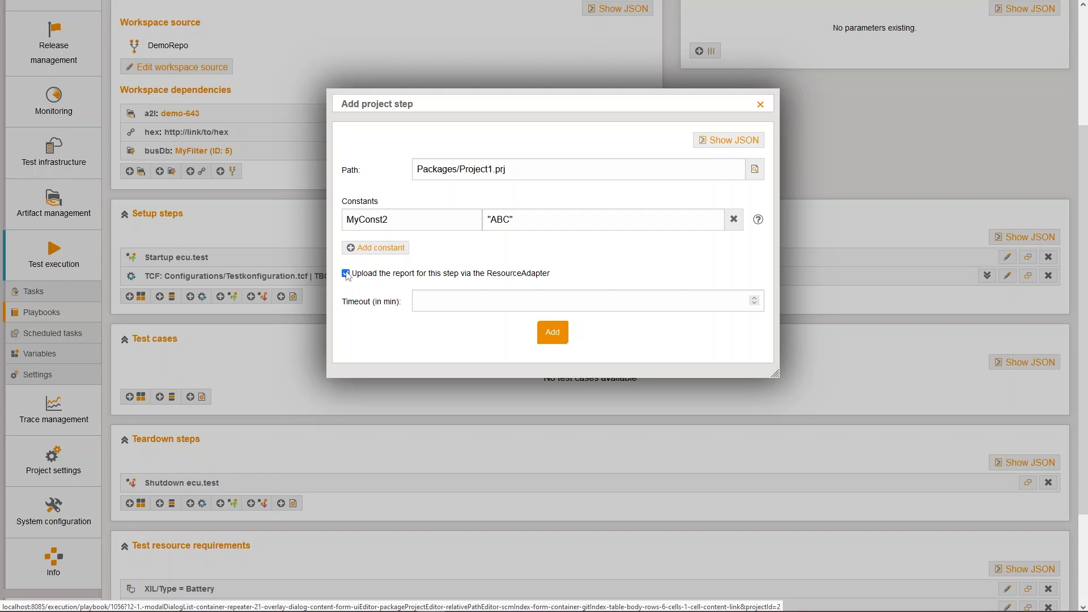
Set the project step's timeout to 10 minutes and add the step
{"action": "left_click", "coordinate": [345, 274]}
{"action": "left_click", "coordinate": [346, 274]}
{"action": "left_click", "coordinate": [441, 302]}
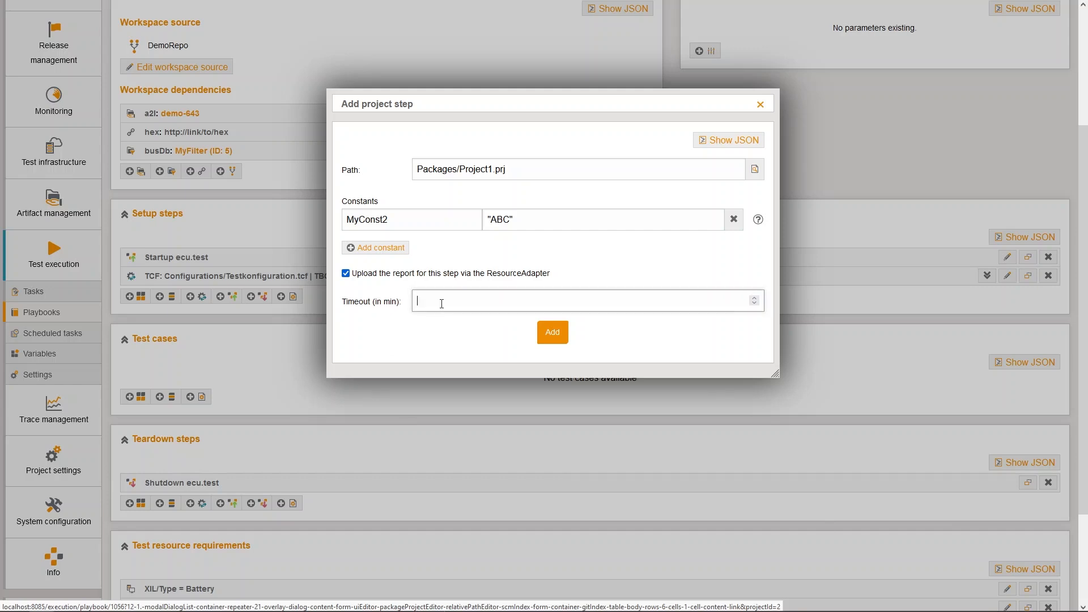
{"action": "type", "text": "10"}
{"action": "left_click", "coordinate": [552, 332]}
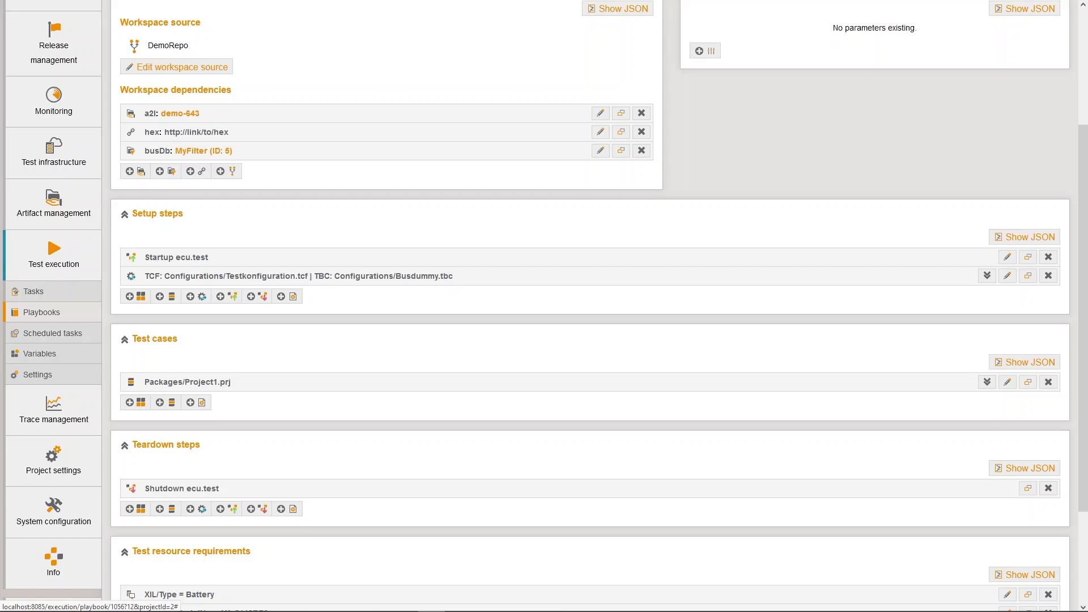
Start a package test case step using Packages/TestParameters.pkg
{"action": "left_click", "coordinate": [137, 402]}
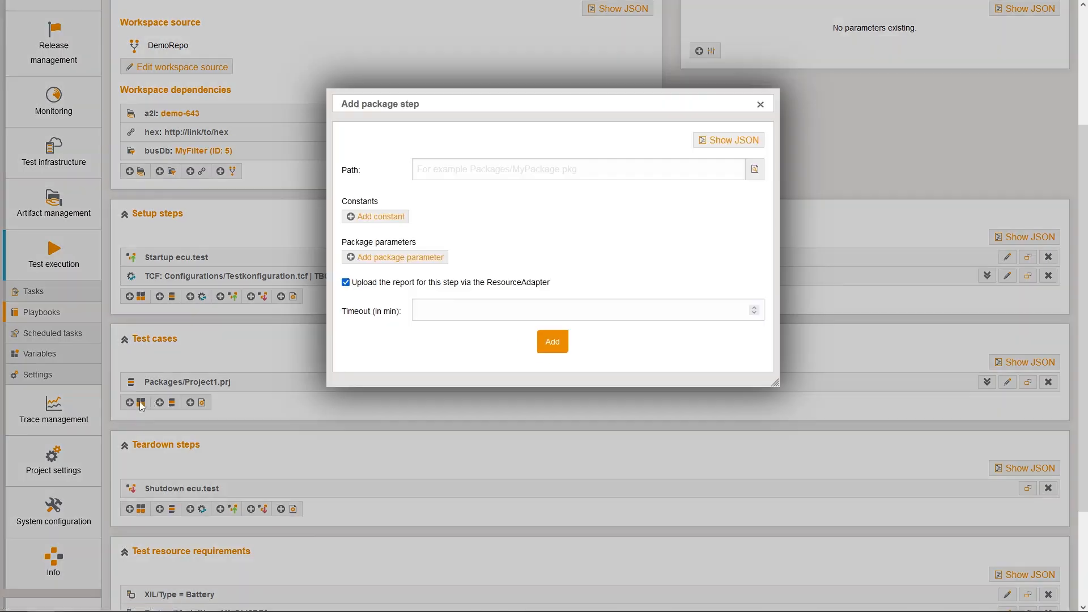
{"action": "left_click", "coordinate": [755, 169]}
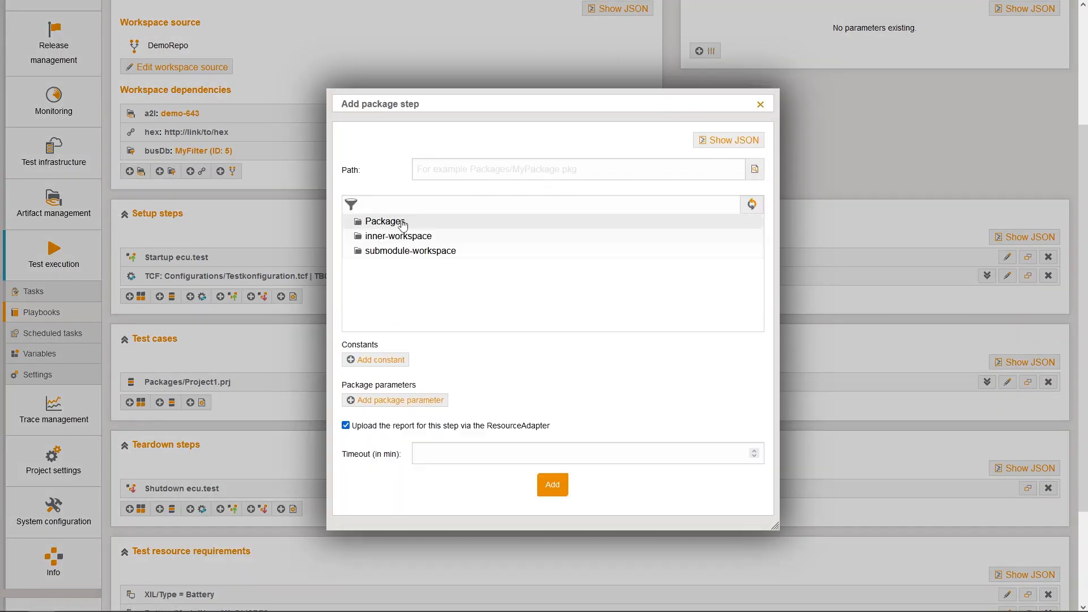
{"action": "left_click", "coordinate": [402, 224]}
{"action": "left_click", "coordinate": [401, 312]}
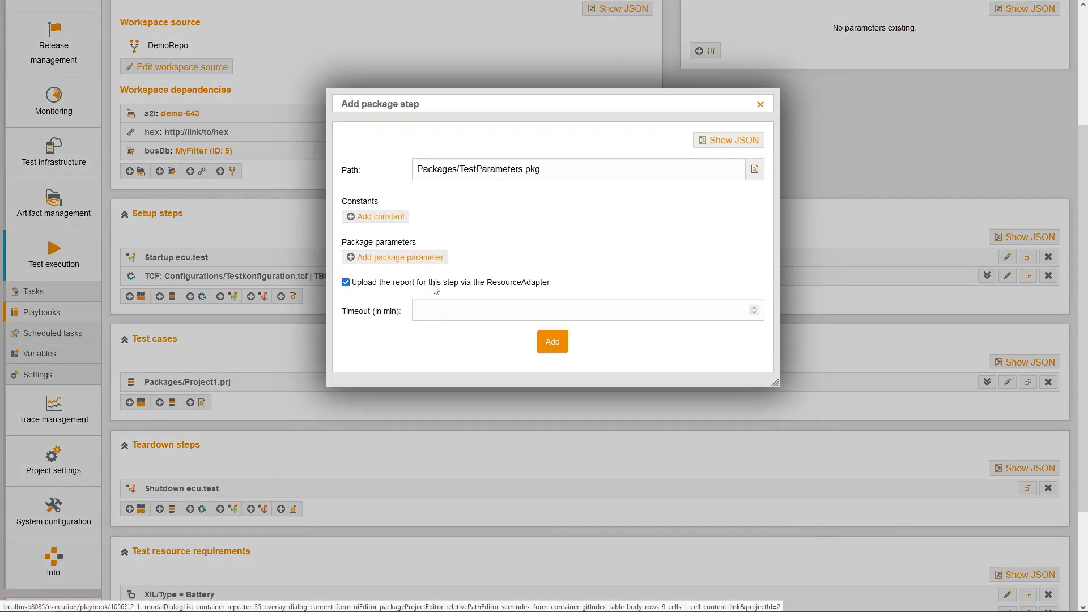
Add a package parameter MyParam with value 13 and add the package step
{"action": "left_click", "coordinate": [445, 257]}
{"action": "left_click", "coordinate": [453, 276]}
{"action": "left_click", "coordinate": [506, 265]}
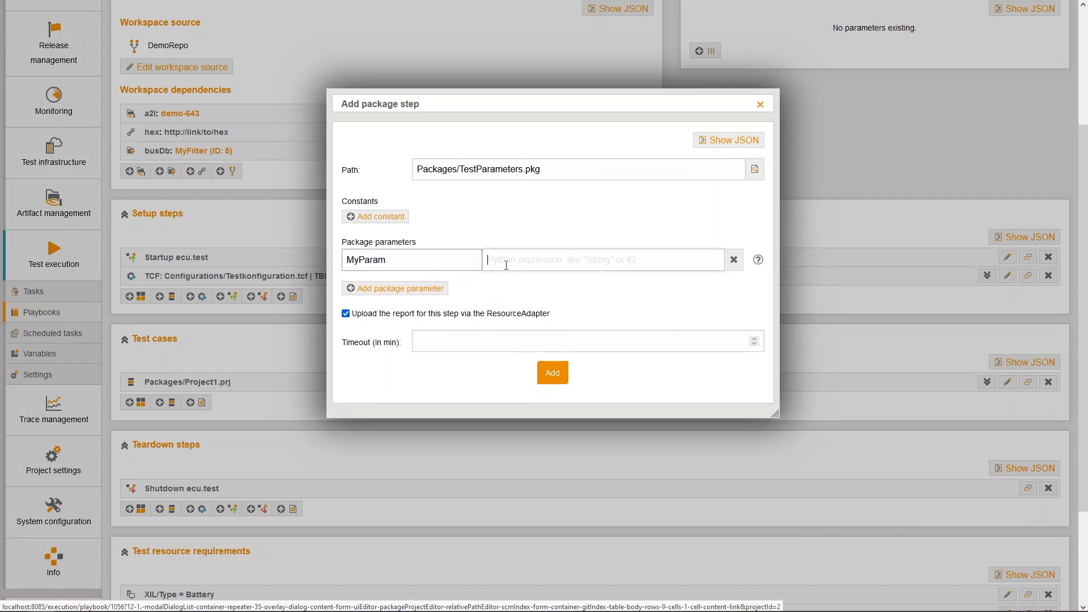
{"action": "type", "text": "13"}
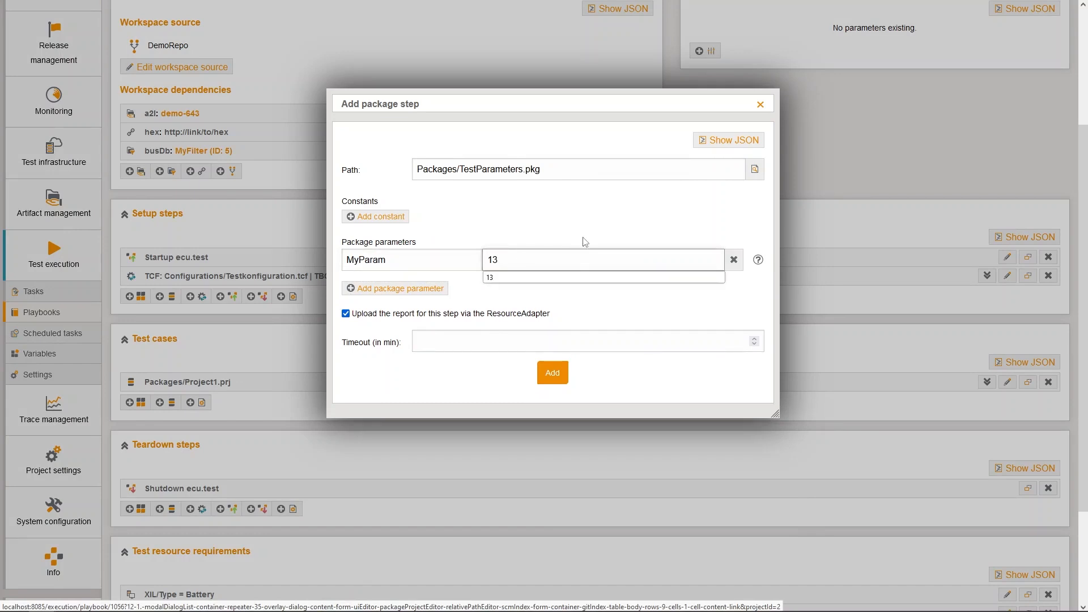
{"action": "key", "text": "shift+Tab"}
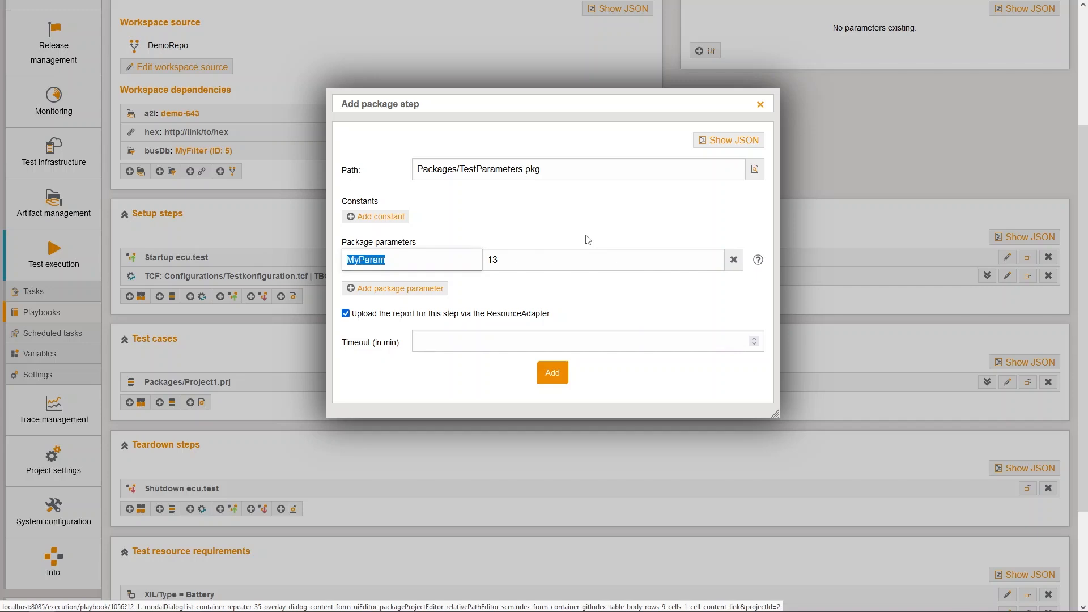
{"action": "left_click", "coordinate": [550, 372]}
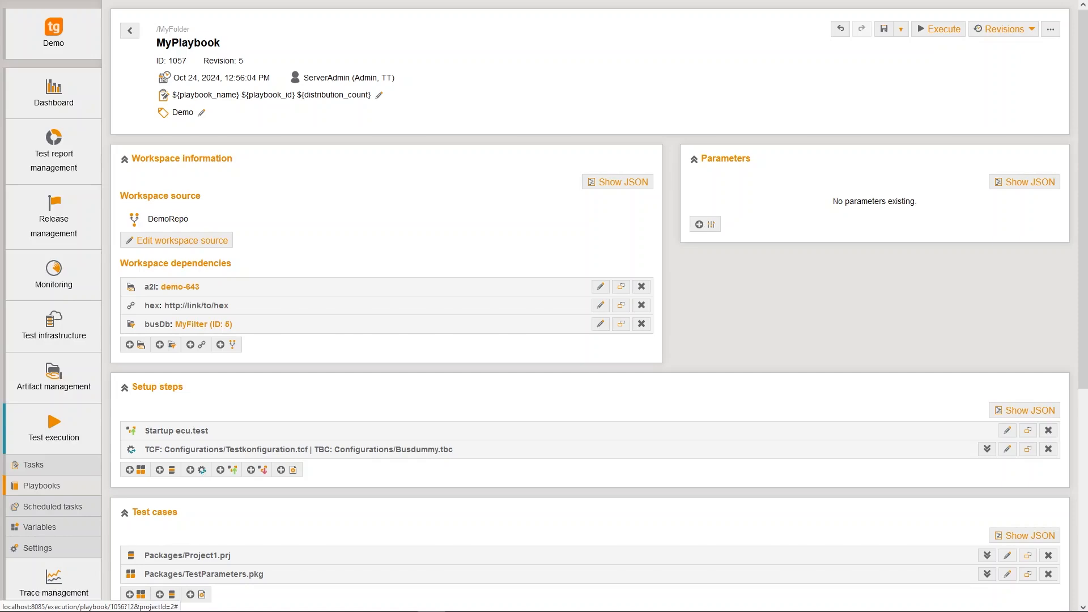
Start a setup command step running python with the argument C:/myScripts/hello.py
{"action": "scroll", "coordinate": [954, 408], "scroll_direction": "down", "scroll_amount": 4}
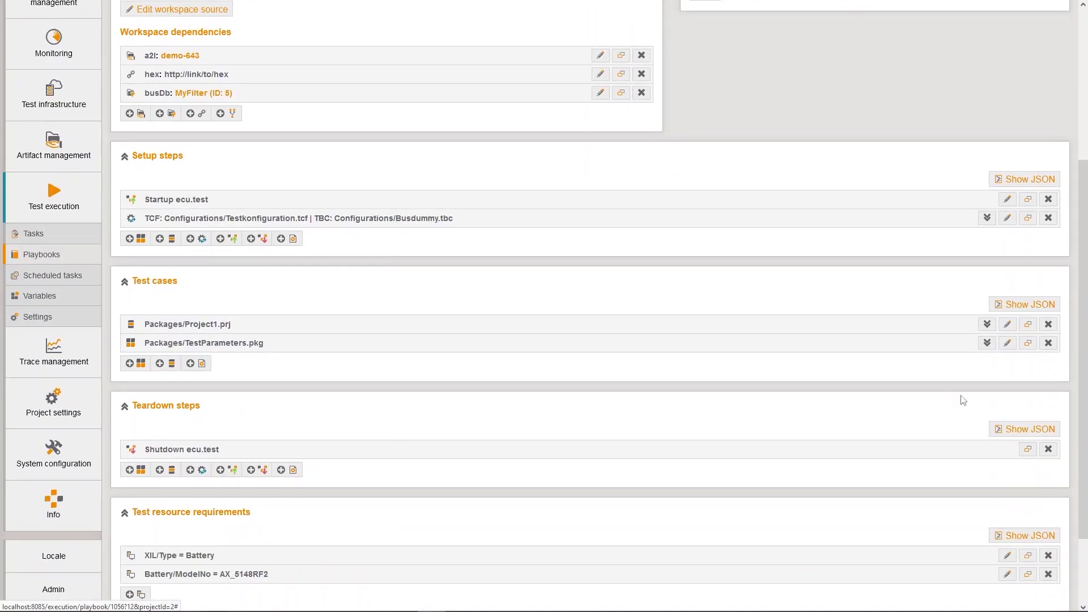
{"action": "left_click", "coordinate": [292, 240]}
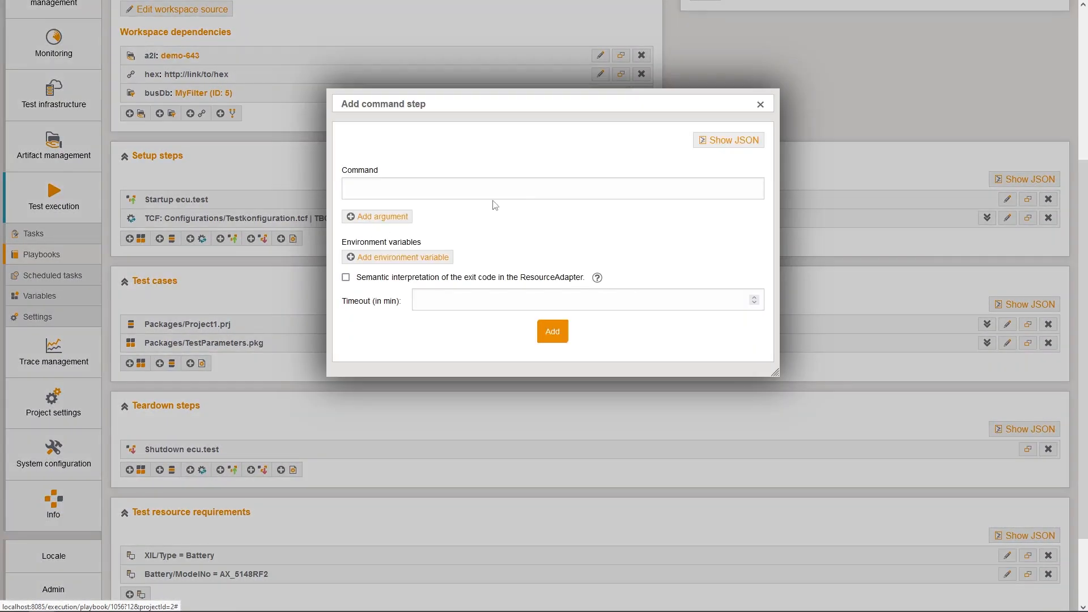
{"action": "type", "text": "python"}
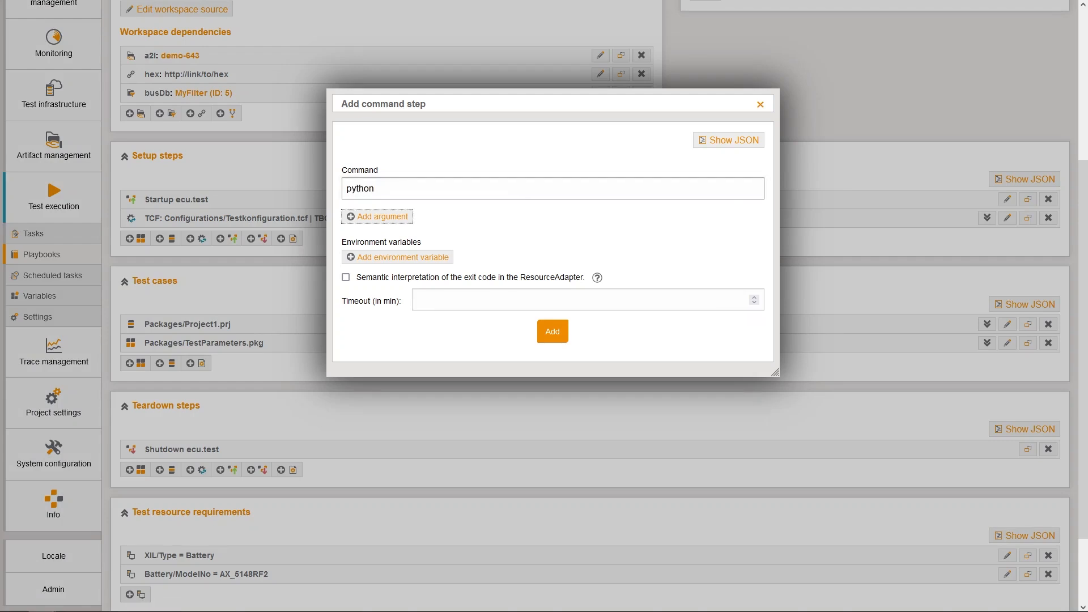
{"action": "left_click", "coordinate": [400, 216]}
{"action": "left_click", "coordinate": [403, 225]}
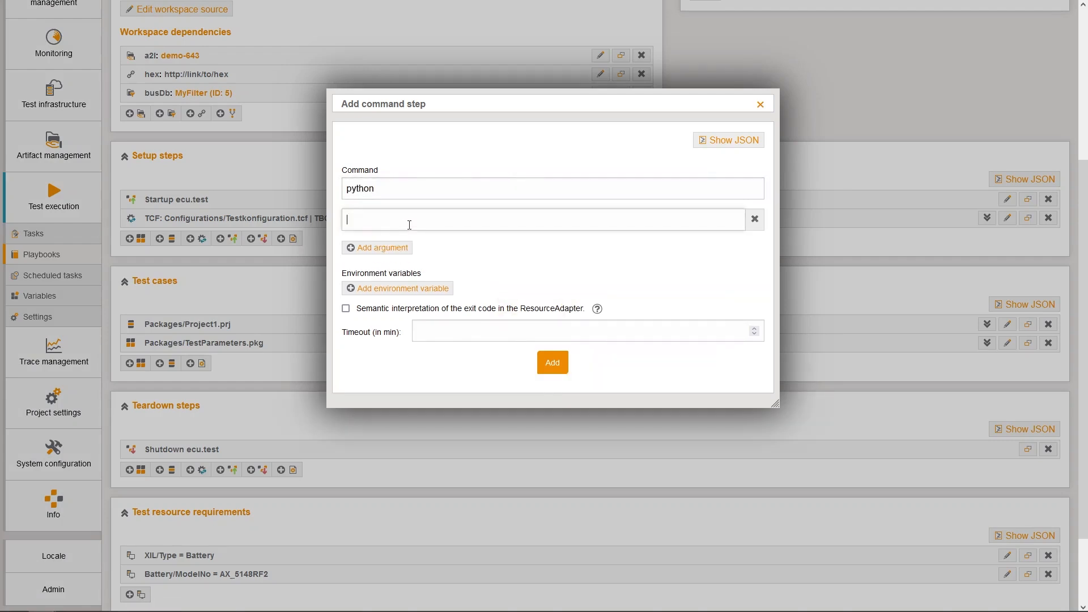
{"action": "left_click", "coordinate": [409, 238]}
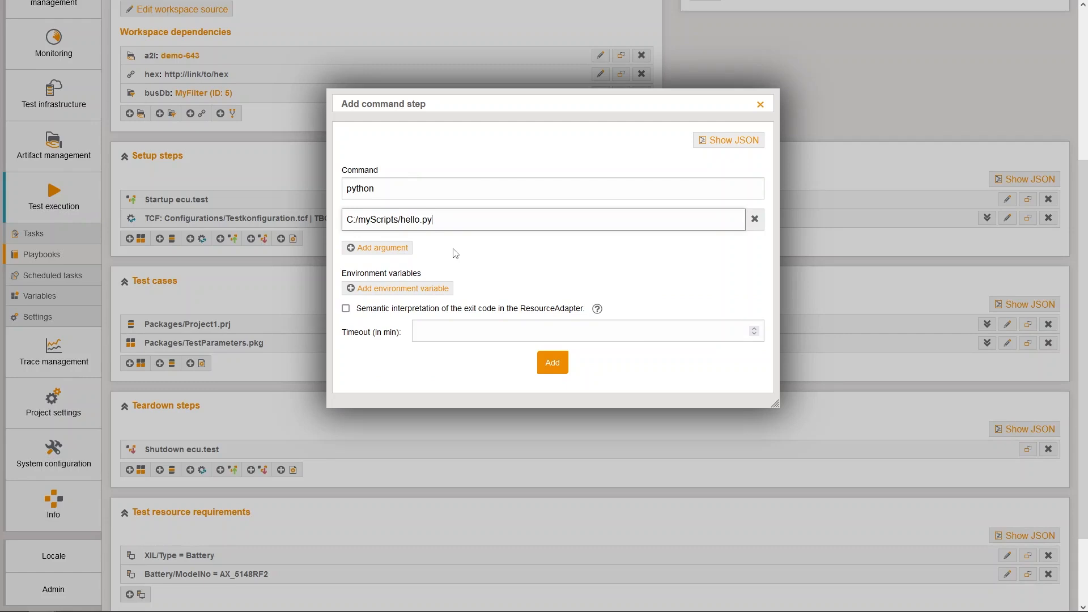
Add environment variable myenv with value 123 and enable semantic interpretation of the exit code in the ResourceAdapter
{"action": "left_click", "coordinate": [404, 288]}
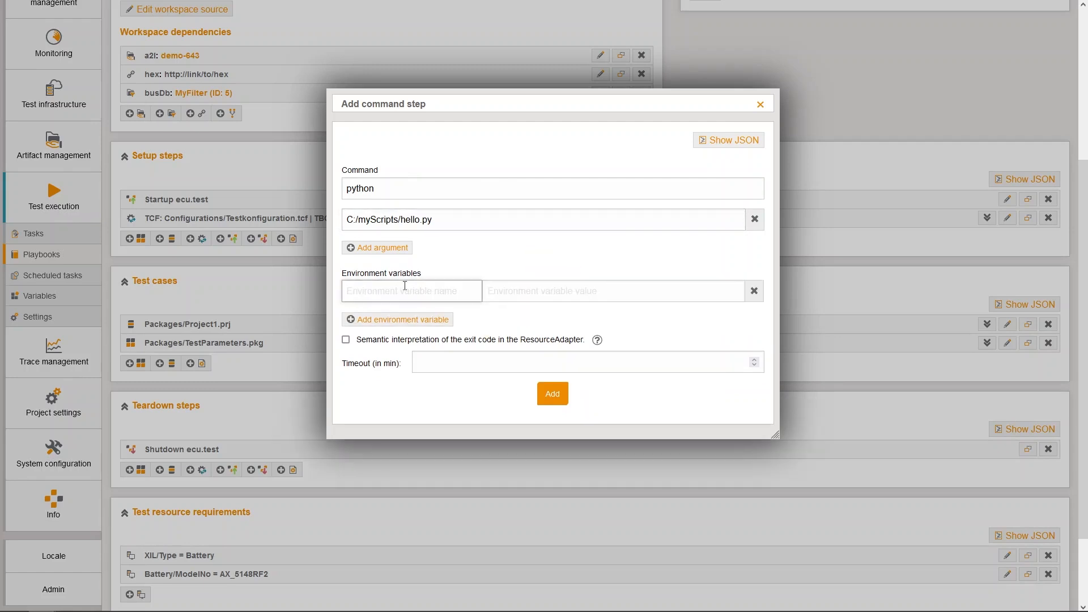
{"action": "type", "text": "myenv"}
{"action": "key", "text": "Tab"}
{"action": "type", "text": "123"}
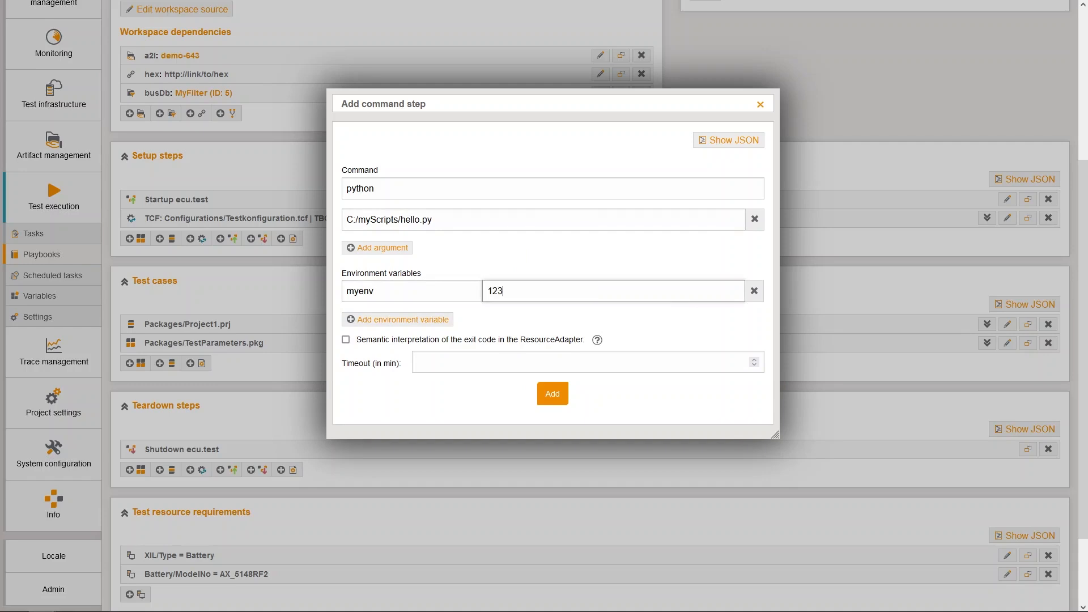
{"action": "key", "text": "Tab"}
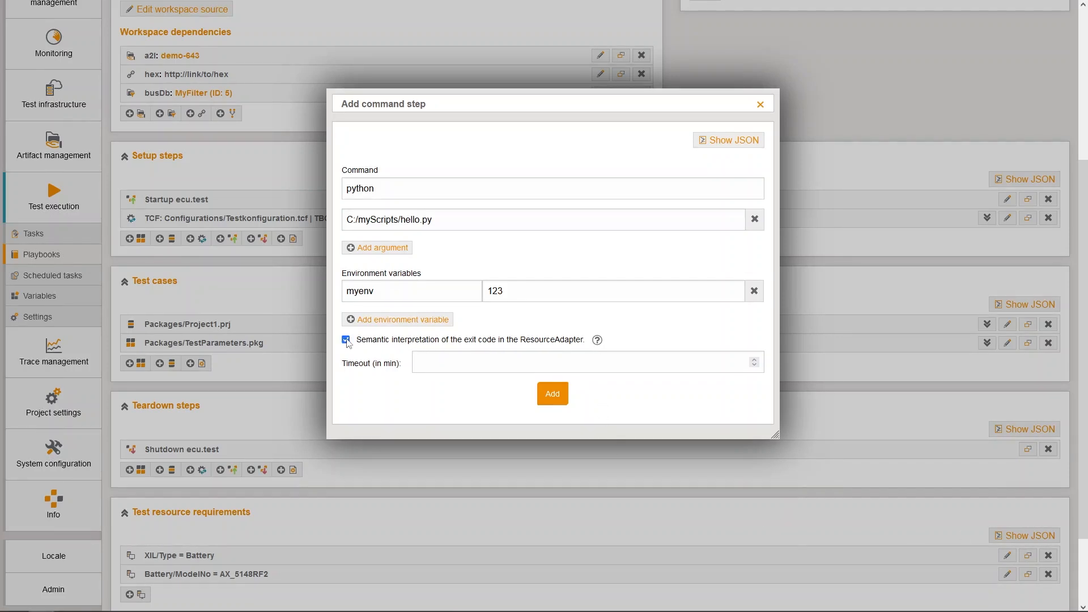
Set the command step's timeout to 15 minutes and add the step
{"action": "mouse_move", "coordinate": [599, 349]}
{"action": "left_click", "coordinate": [527, 362]}
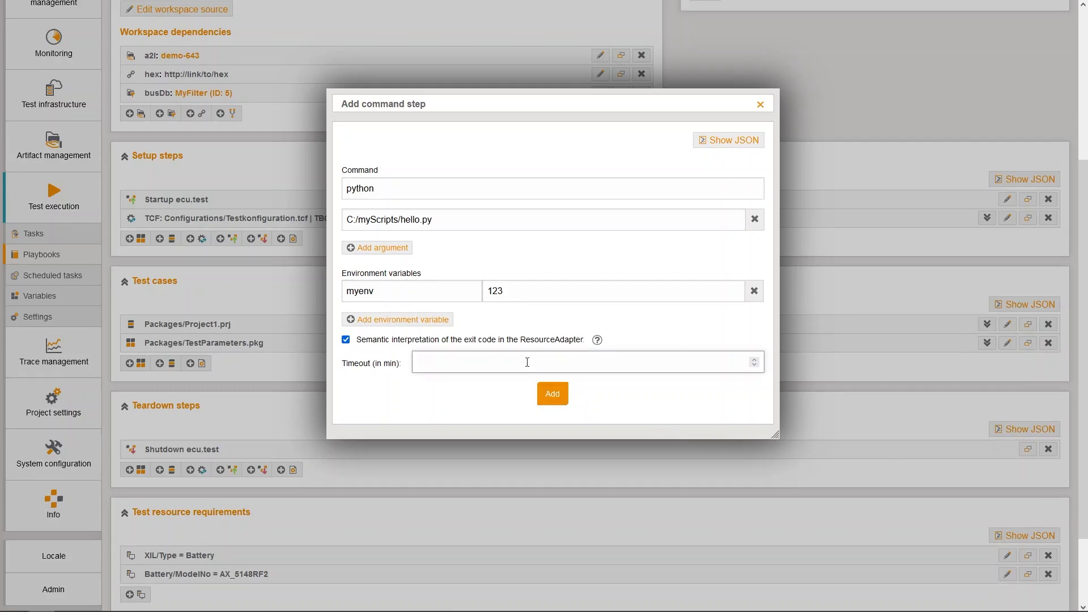
{"action": "type", "text": "15"}
{"action": "left_click", "coordinate": [547, 398]}
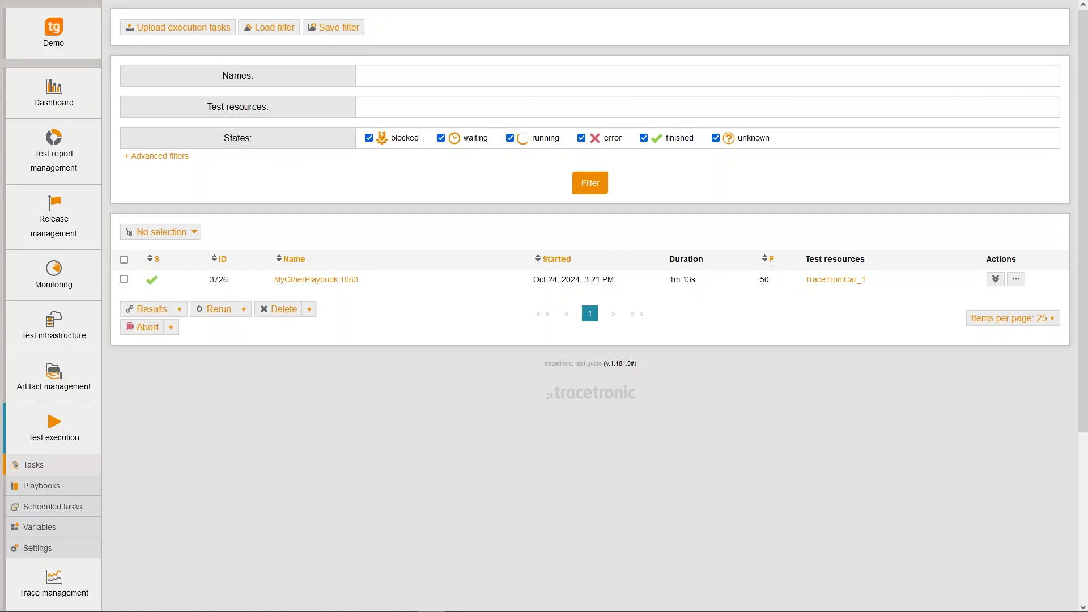
Open the MyOtherPlaybook 1063 execution task and expand the log entries for the python command and Packages/Project1.prj
{"action": "left_click", "coordinate": [342, 281]}
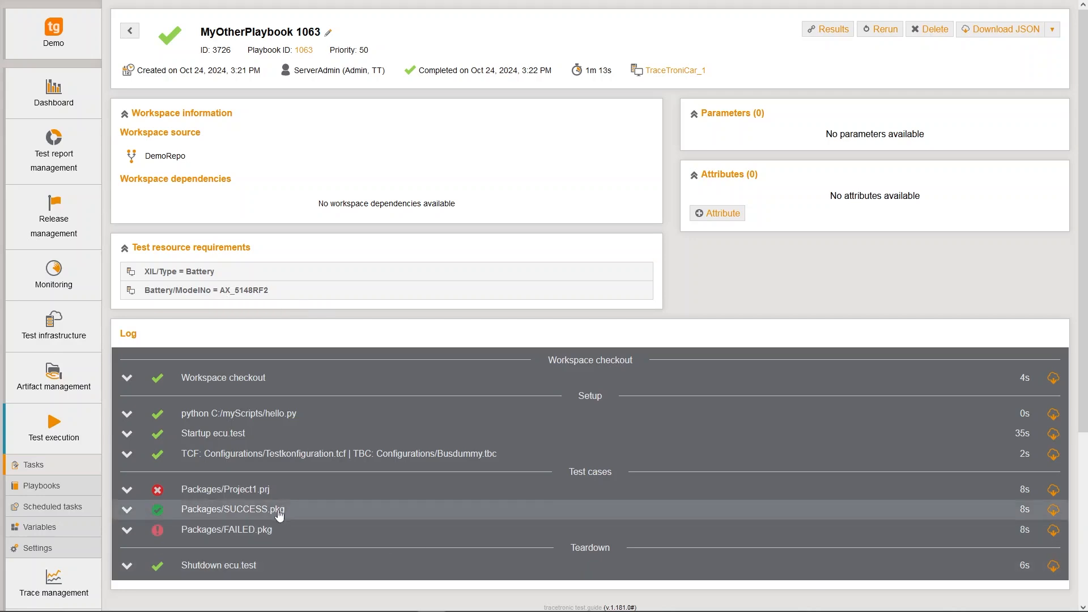
{"action": "left_click", "coordinate": [127, 420]}
{"action": "left_click", "coordinate": [127, 502]}
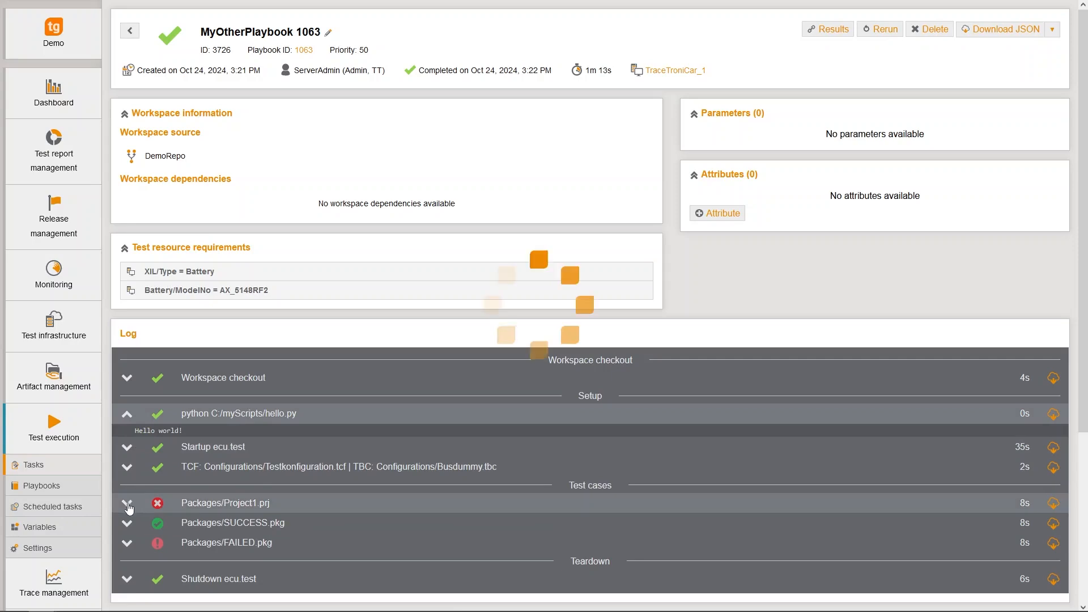
{"action": "scroll", "coordinate": [396, 452], "scroll_direction": "down", "scroll_amount": 4}
{"action": "scroll", "coordinate": [395, 452], "scroll_direction": "down", "scroll_amount": 1}
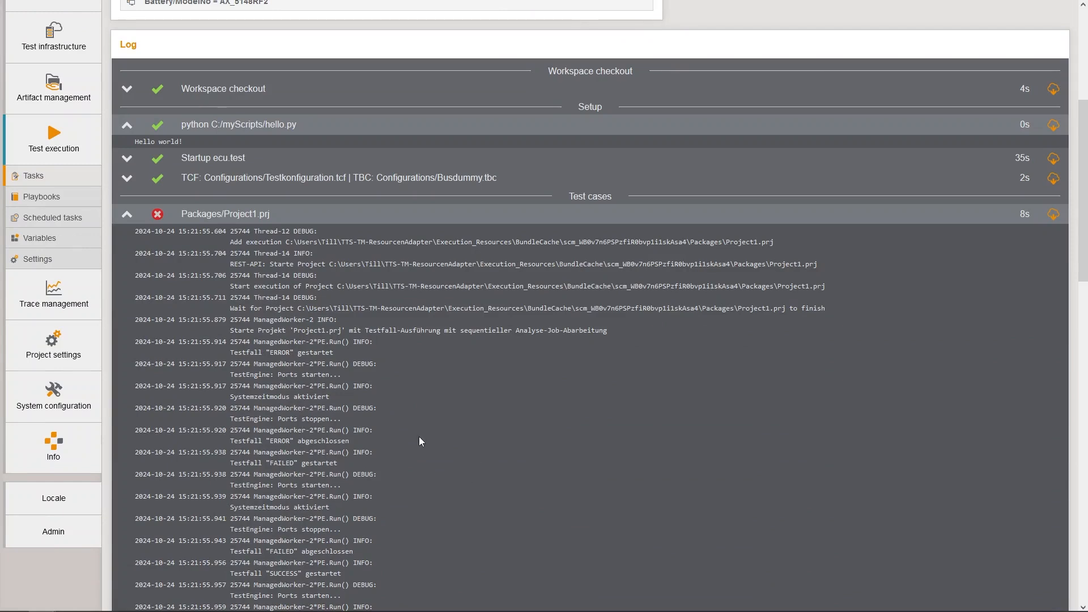
Open the test execution settings
{"action": "left_click", "coordinate": [37, 259]}
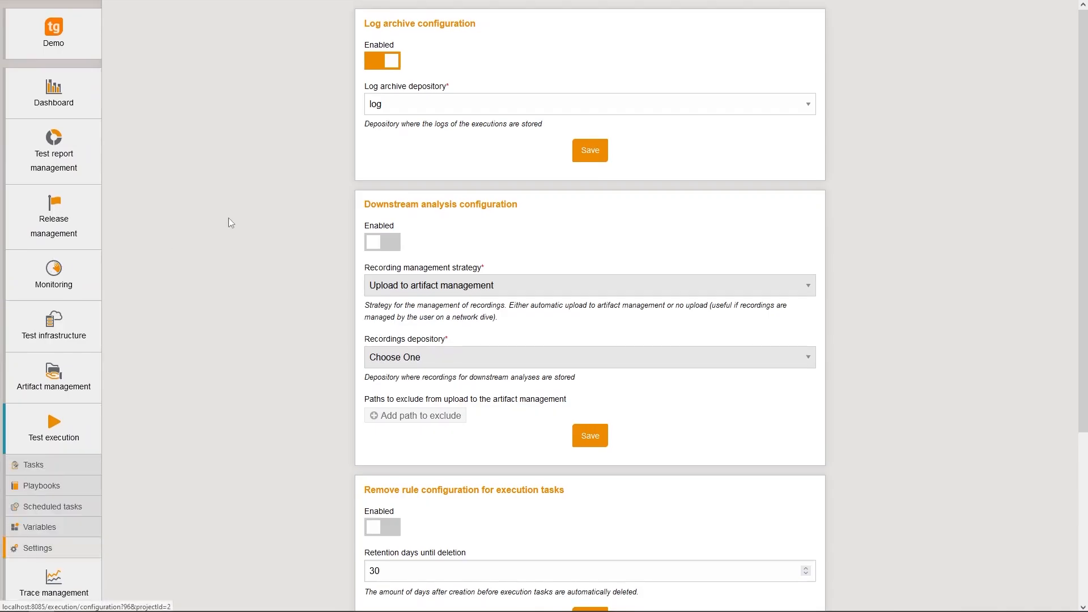